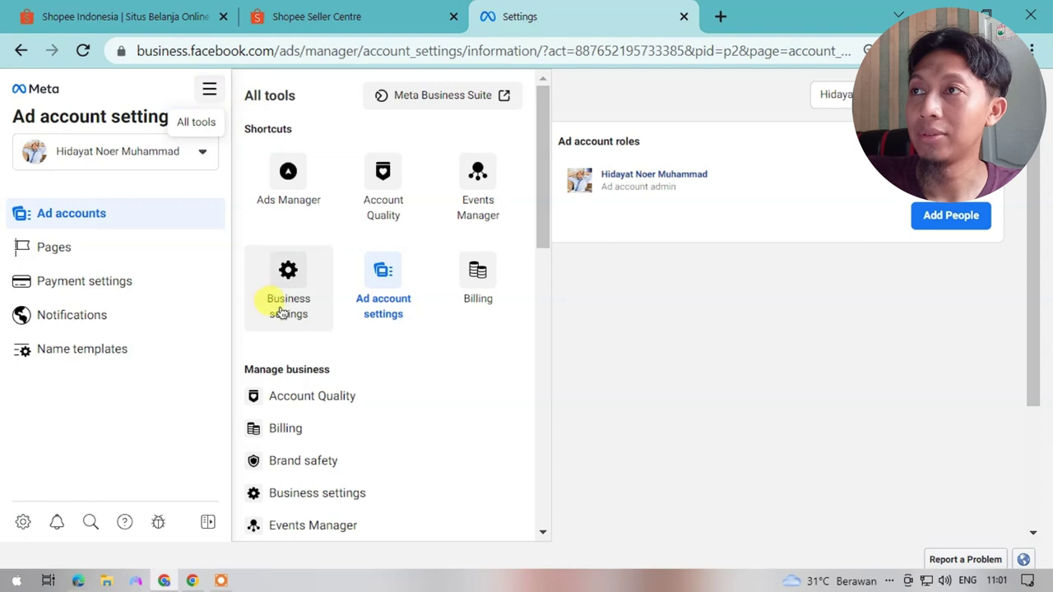
Open Ads Manager for the Yuklin Official business by way of its business settings and remove the existing draft New Sales campaign.
{"action": "left_click", "coordinate": [279, 268]}
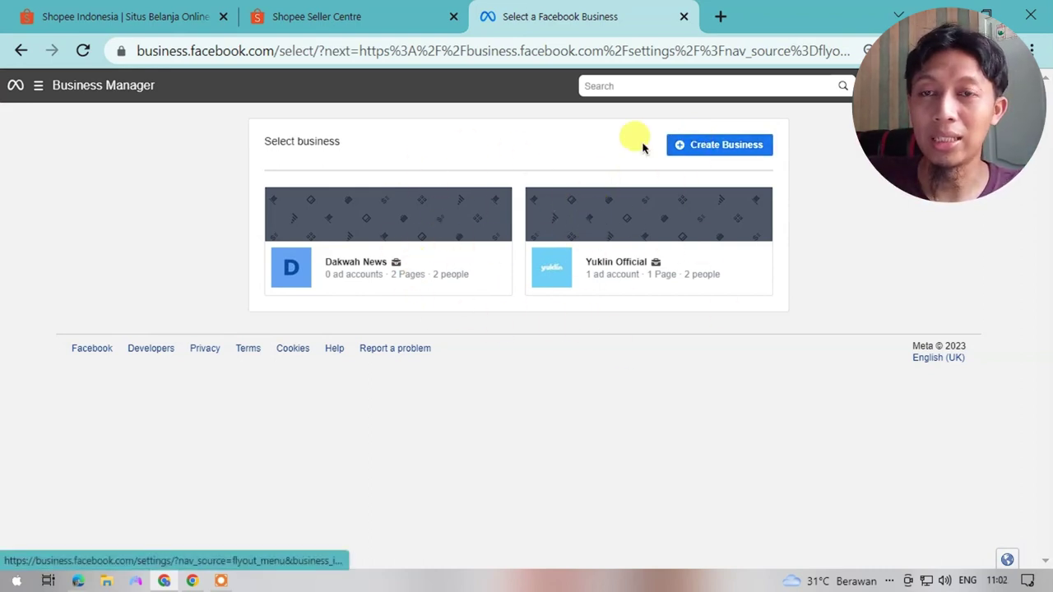
{"action": "left_click", "coordinate": [589, 250]}
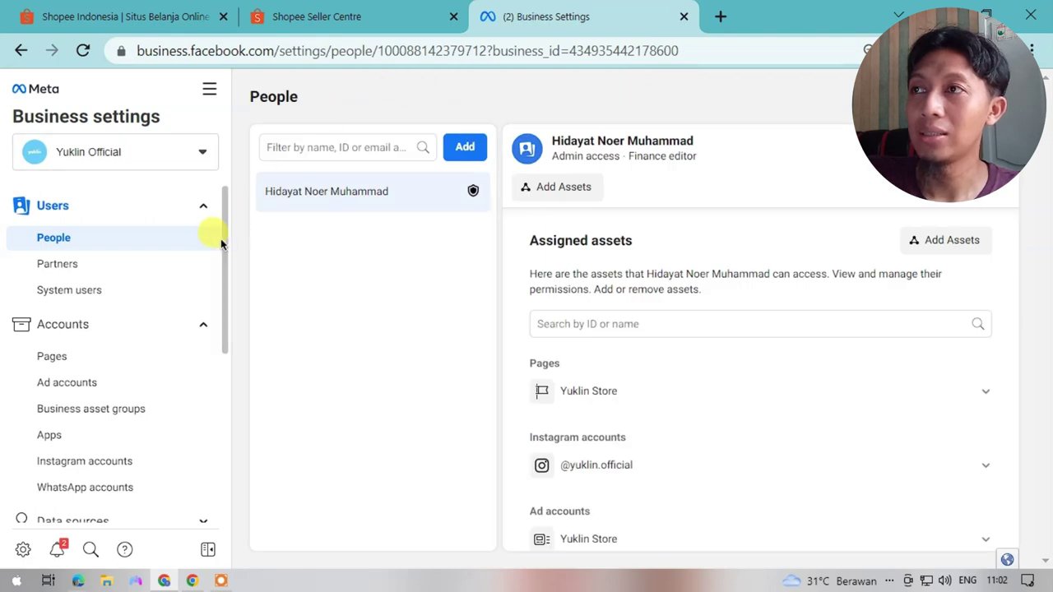
{"action": "left_click", "coordinate": [210, 90]}
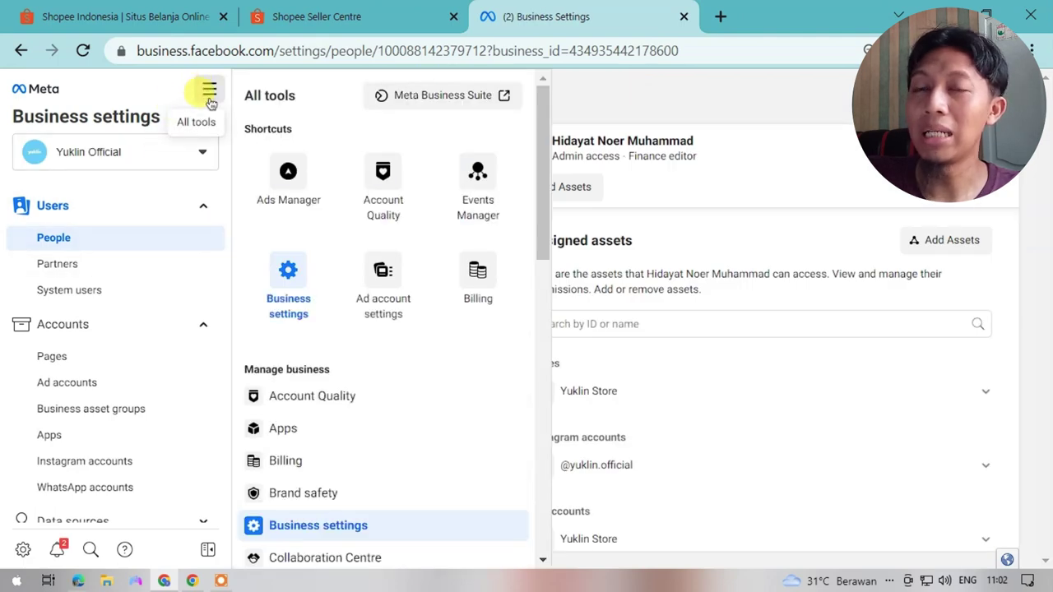
{"action": "left_click", "coordinate": [297, 185]}
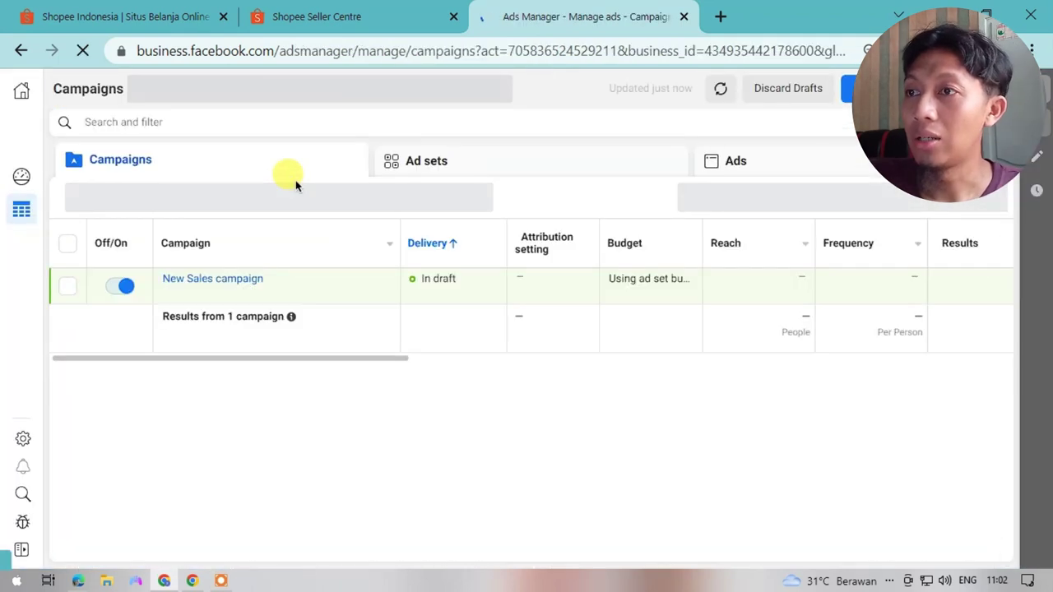
{"action": "left_click", "coordinate": [125, 286]}
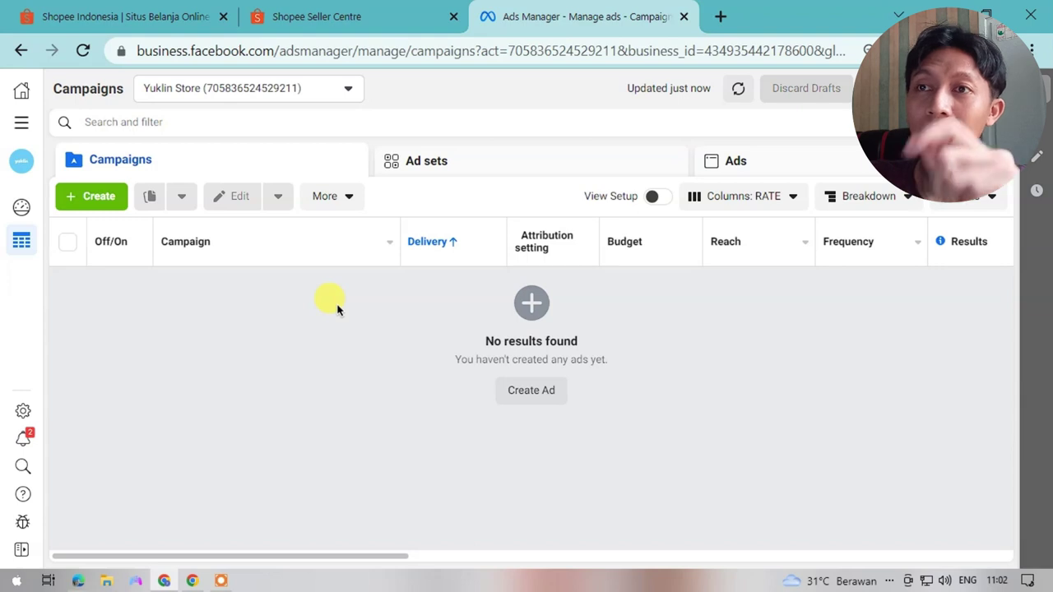
Create a new campaign with the Sales objective.
{"action": "left_click", "coordinate": [82, 206]}
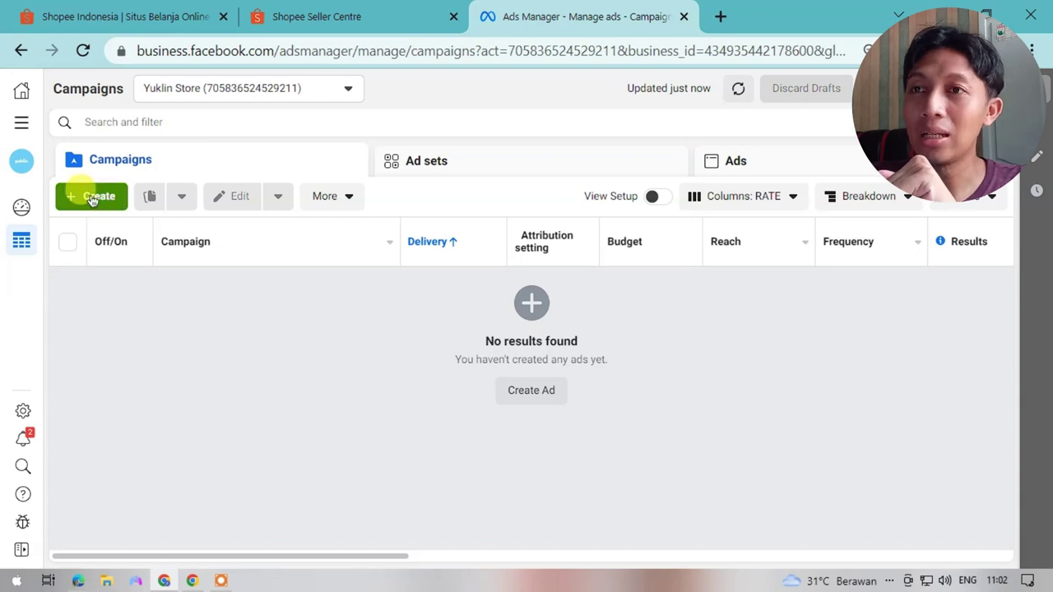
{"action": "scroll", "coordinate": [368, 417], "scroll_direction": "down", "scroll_amount": 2}
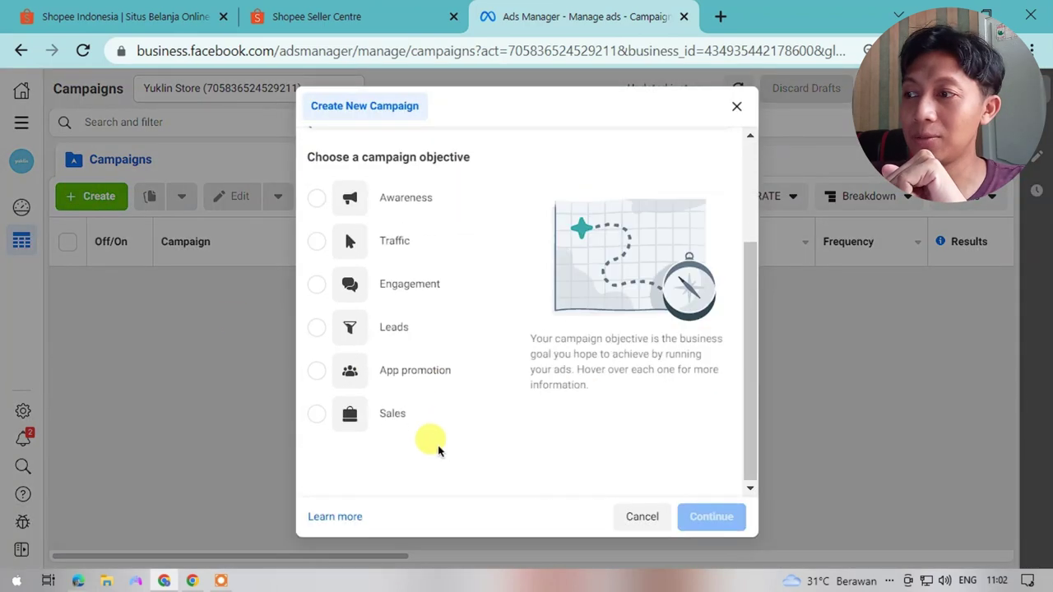
{"action": "left_click", "coordinate": [386, 414]}
{"action": "left_click", "coordinate": [712, 517]}
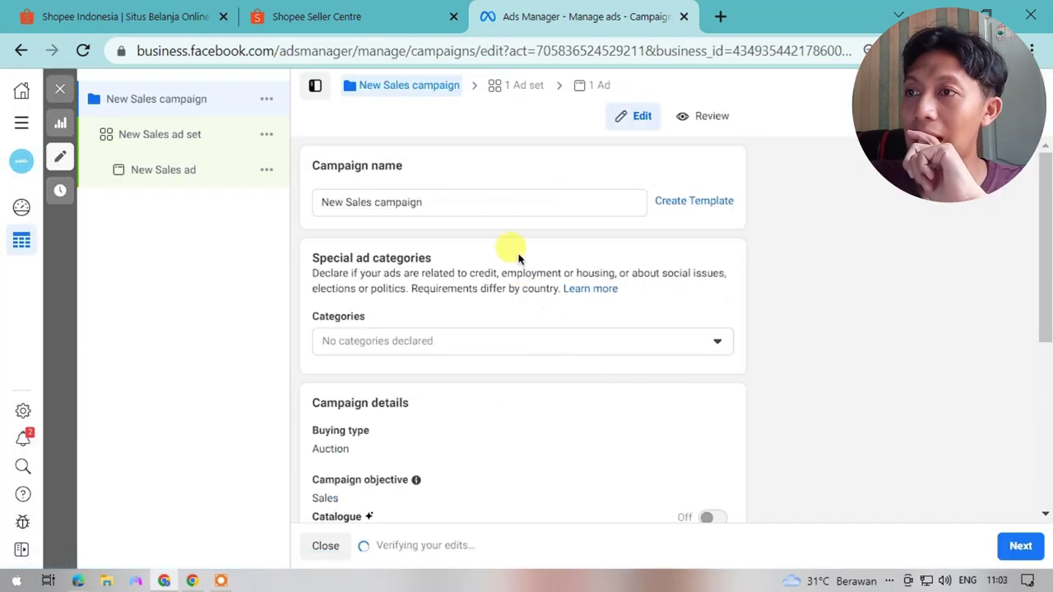
Set the daily budget of the New Sales ad set to Rp100,000.
{"action": "left_click", "coordinate": [515, 95]}
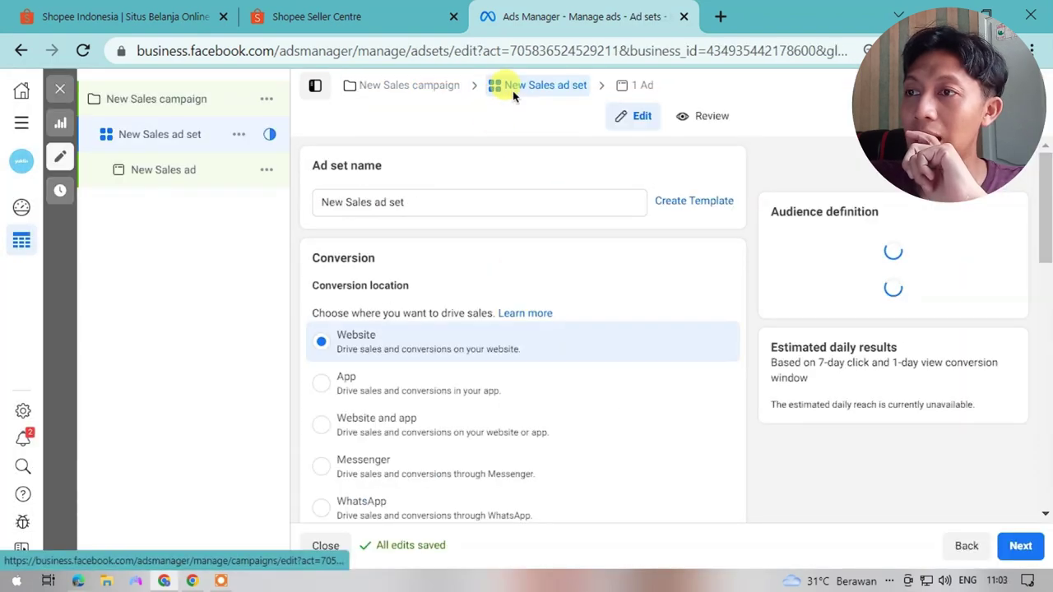
{"action": "scroll", "coordinate": [509, 370], "scroll_direction": "down", "scroll_amount": 3}
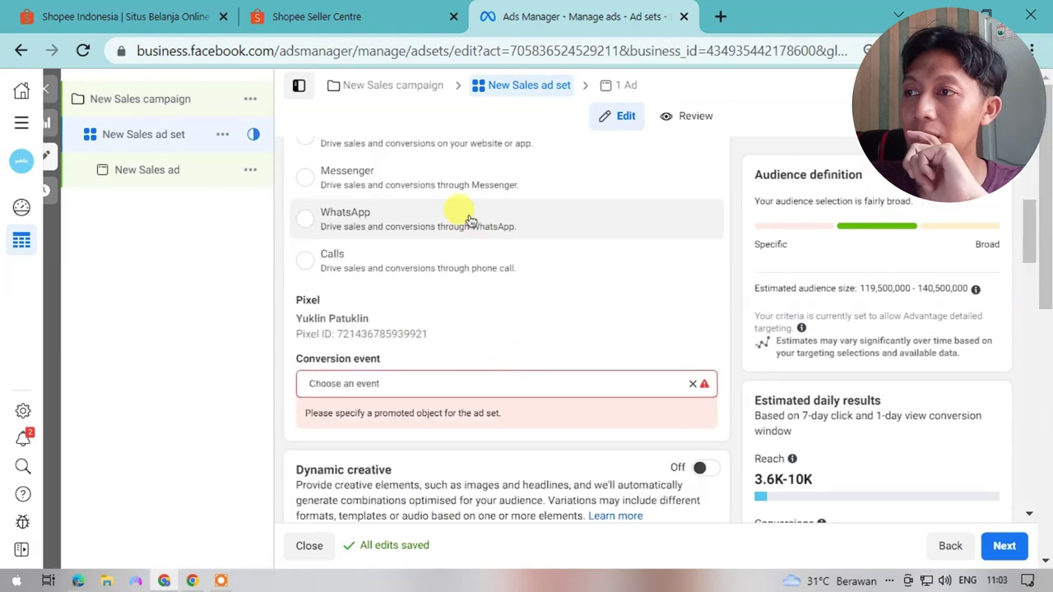
{"action": "scroll", "coordinate": [473, 247], "scroll_direction": "down", "scroll_amount": 5}
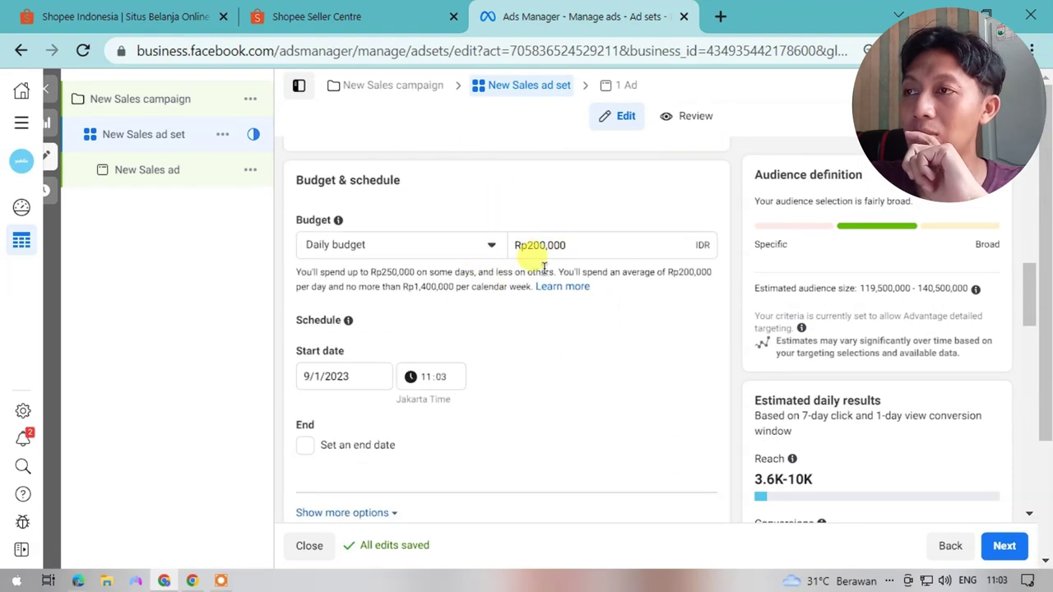
{"action": "scroll", "coordinate": [521, 257], "scroll_direction": "down", "scroll_amount": 4}
{"action": "scroll", "coordinate": [539, 250], "scroll_direction": "up", "scroll_amount": 4}
{"action": "left_click", "coordinate": [532, 246]}
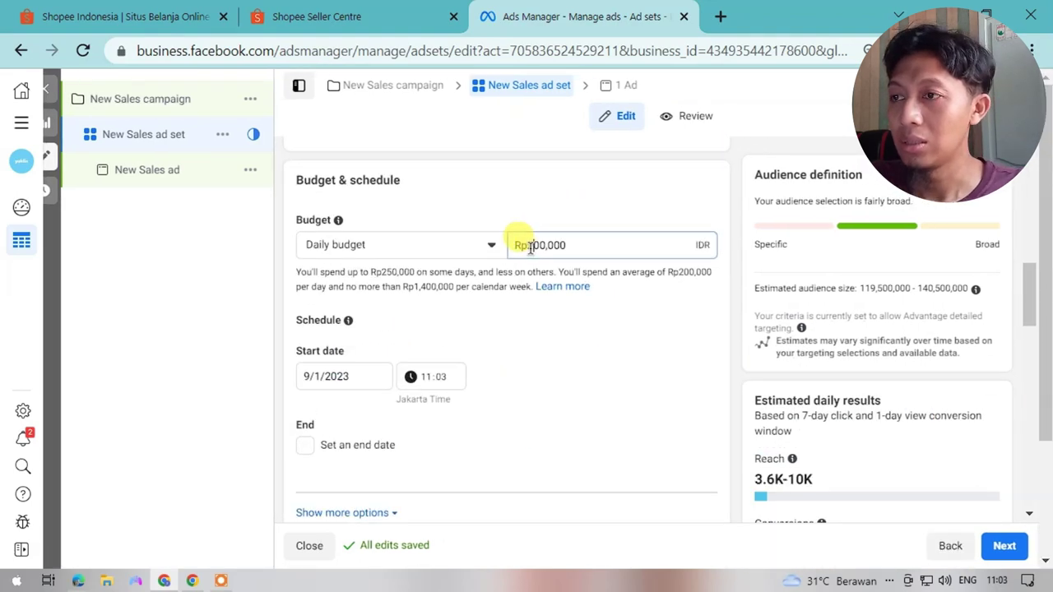
{"action": "key", "text": "BackSpace"}
{"action": "type", "text": "1"}
Switch the ad set to manual placements and limit its devices to Mobile.
{"action": "scroll", "coordinate": [531, 333], "scroll_direction": "down", "scroll_amount": 10}
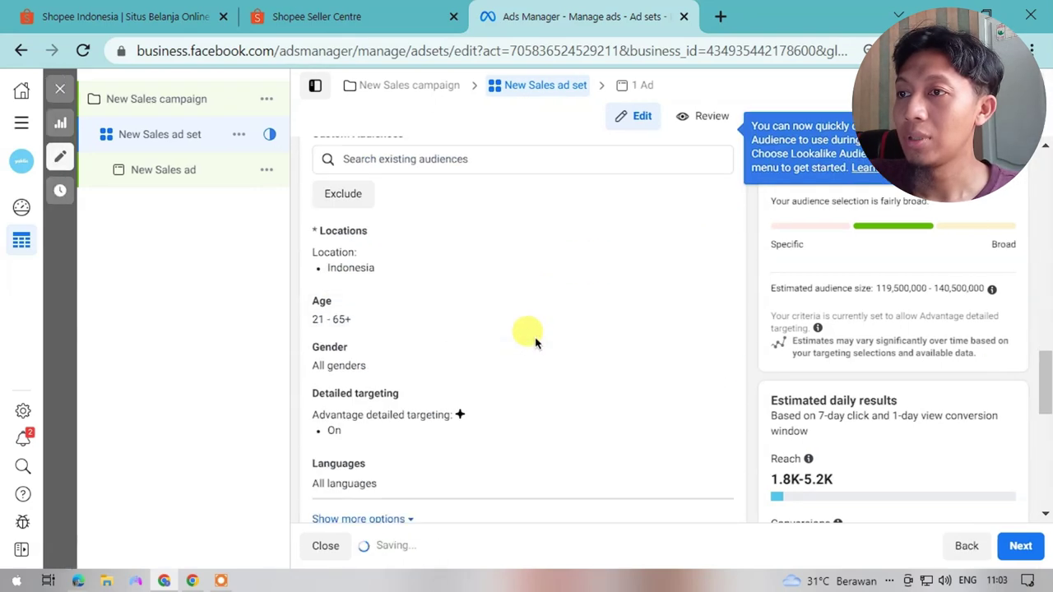
{"action": "scroll", "coordinate": [528, 307], "scroll_direction": "down", "scroll_amount": 3}
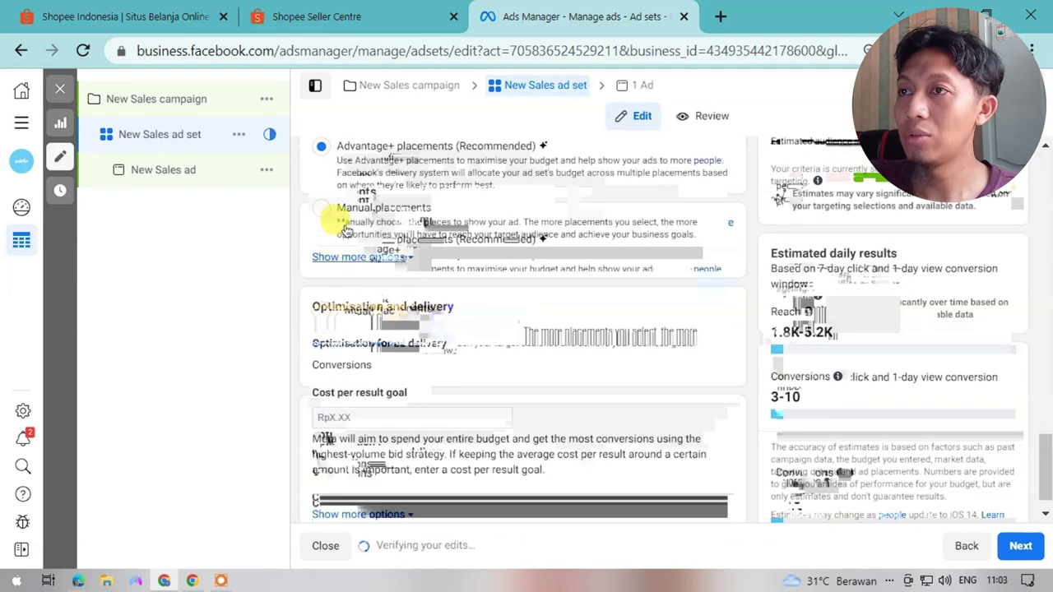
{"action": "left_click", "coordinate": [347, 207]}
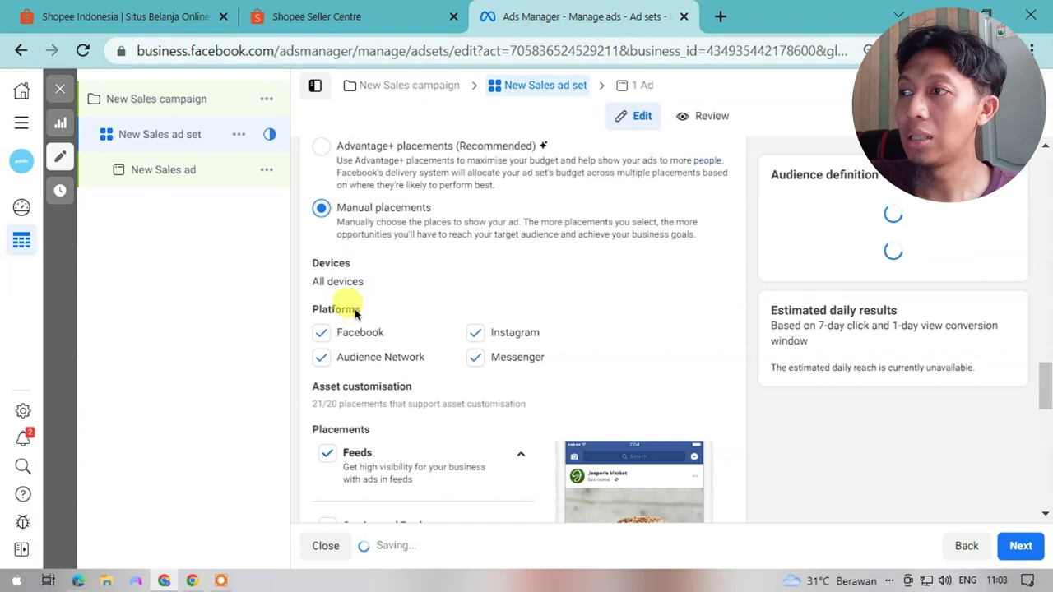
{"action": "mouse_move", "coordinate": [369, 275]}
{"action": "left_click", "coordinate": [711, 267]}
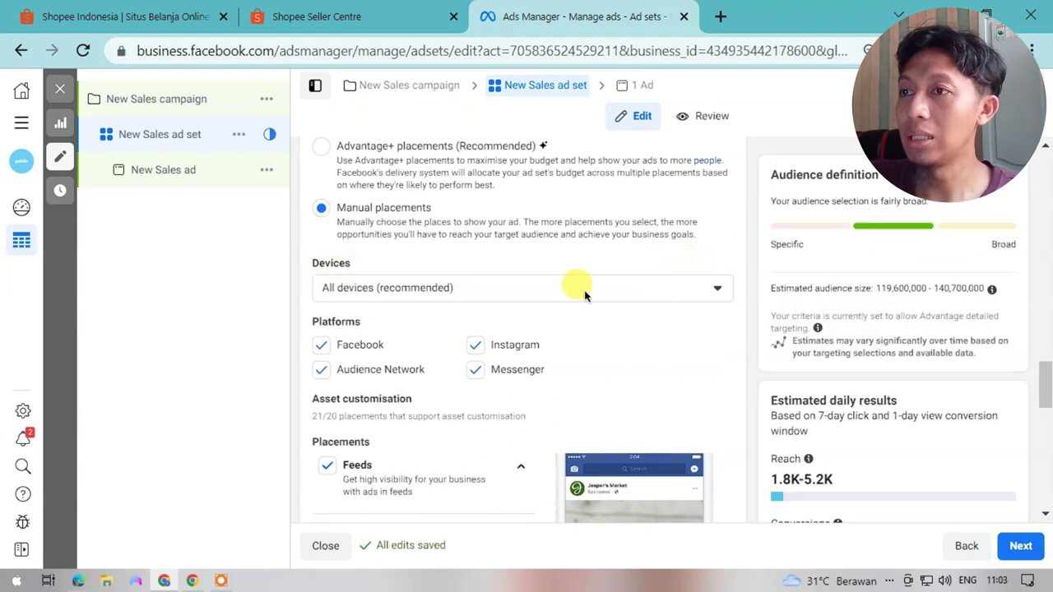
{"action": "left_click", "coordinate": [341, 287]}
{"action": "left_click", "coordinate": [352, 348]}
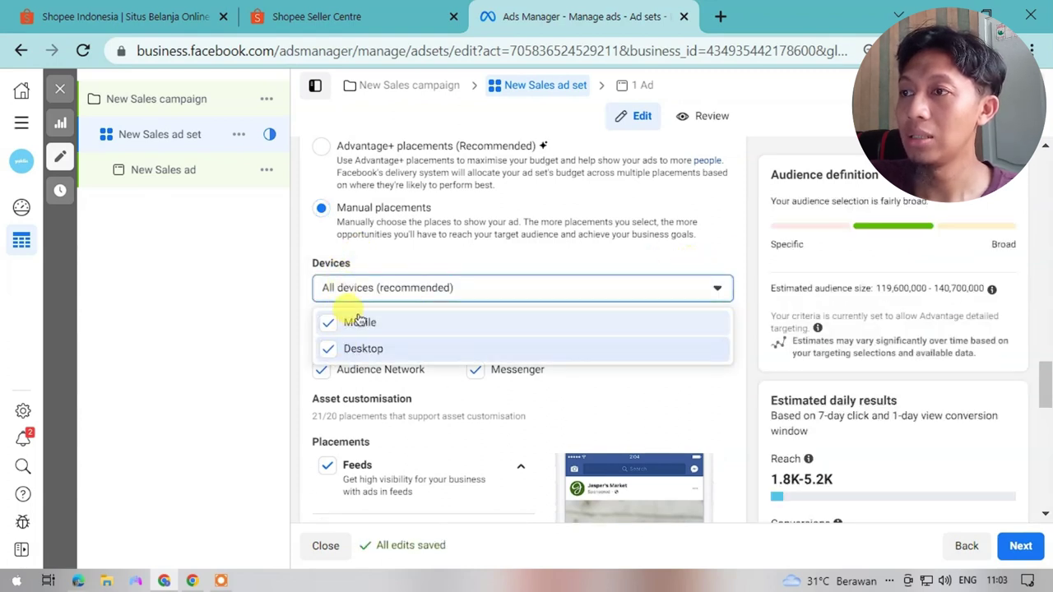
{"action": "left_click", "coordinate": [603, 399]}
Limit the ad set's platforms to Instagram and expand the Stories and Reels placements.
{"action": "left_click", "coordinate": [321, 345]}
{"action": "left_click", "coordinate": [321, 345]}
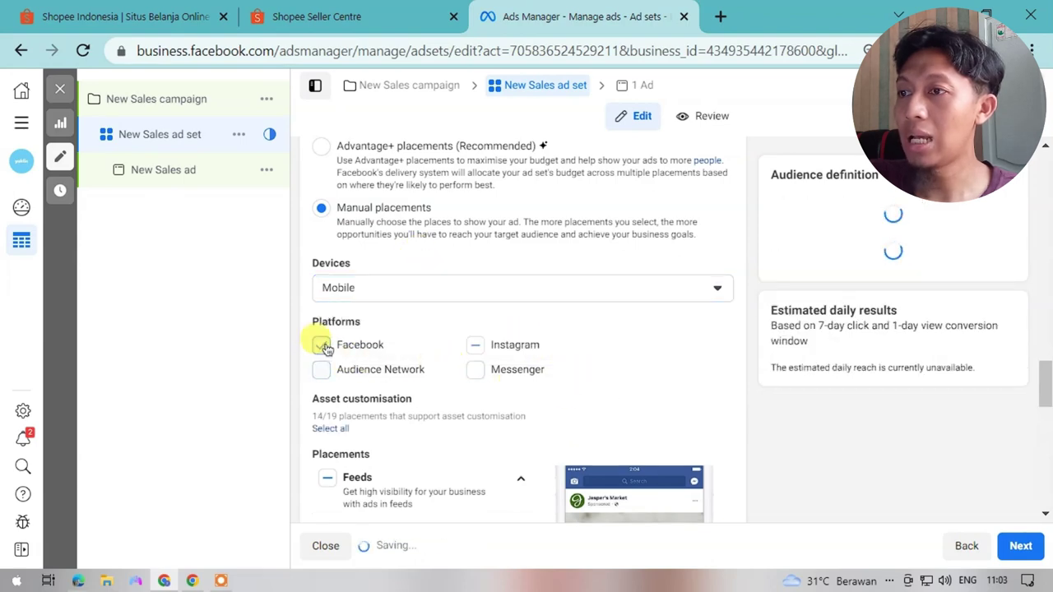
{"action": "scroll", "coordinate": [447, 395], "scroll_direction": "down", "scroll_amount": 4}
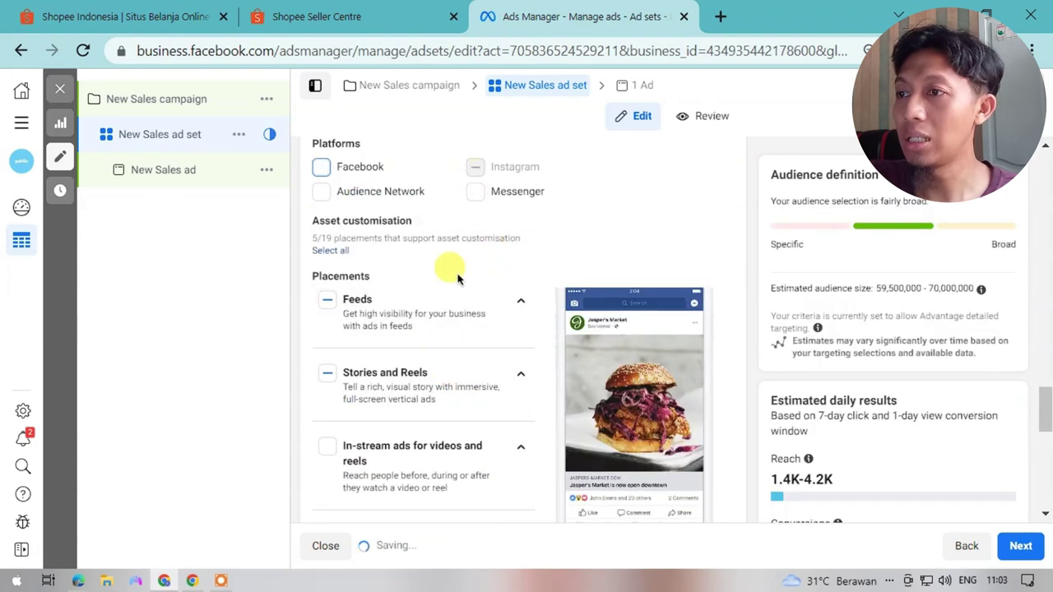
{"action": "left_click", "coordinate": [520, 377]}
{"action": "scroll", "coordinate": [521, 378], "scroll_direction": "down", "scroll_amount": 1}
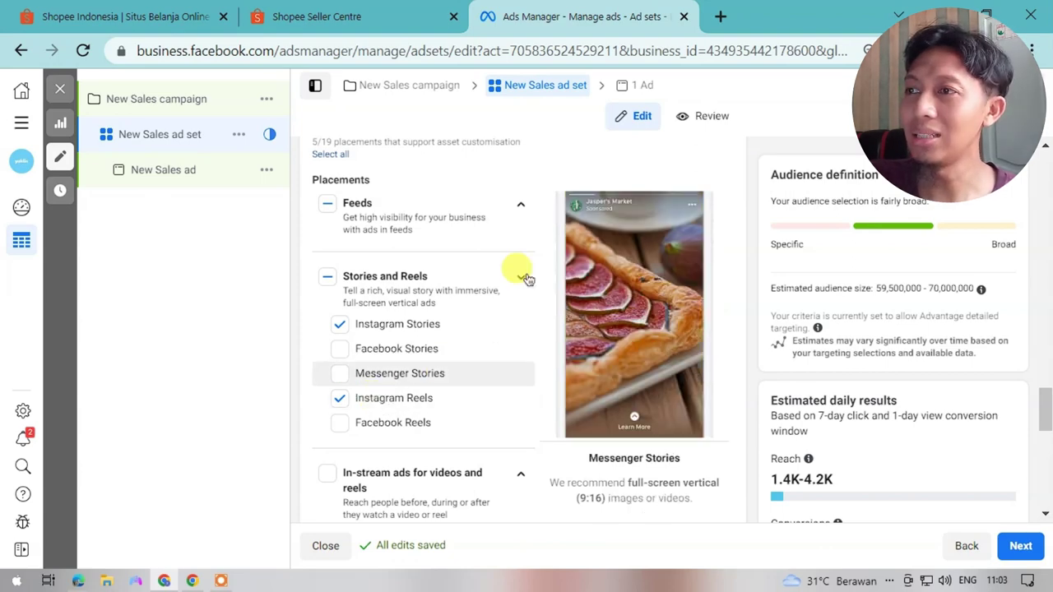
Choose yuklin.official as the Instagram account for the New Sales ad.
{"action": "left_click", "coordinate": [625, 87]}
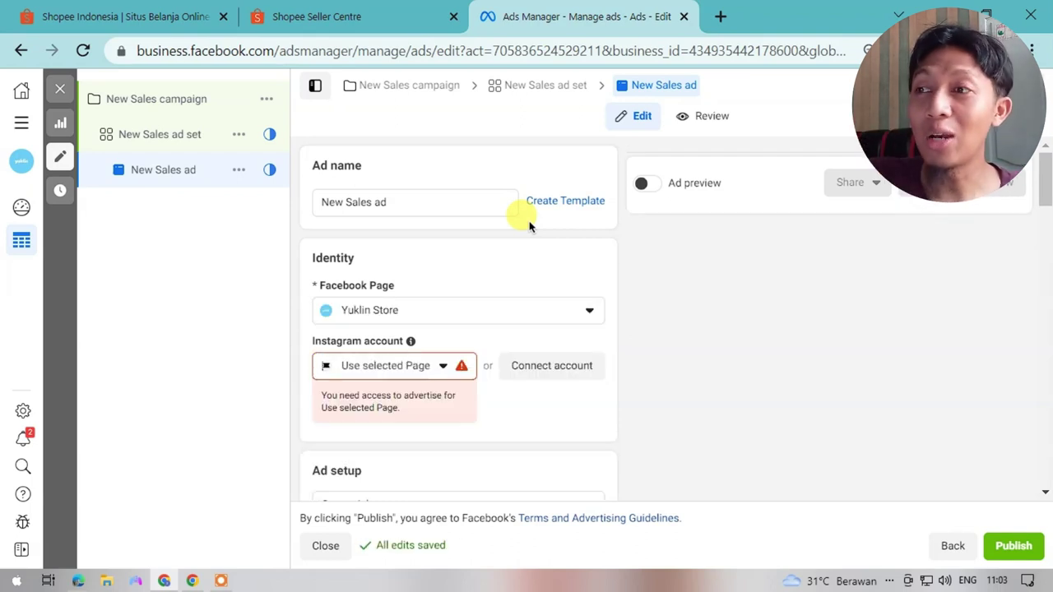
{"action": "left_click", "coordinate": [434, 377]}
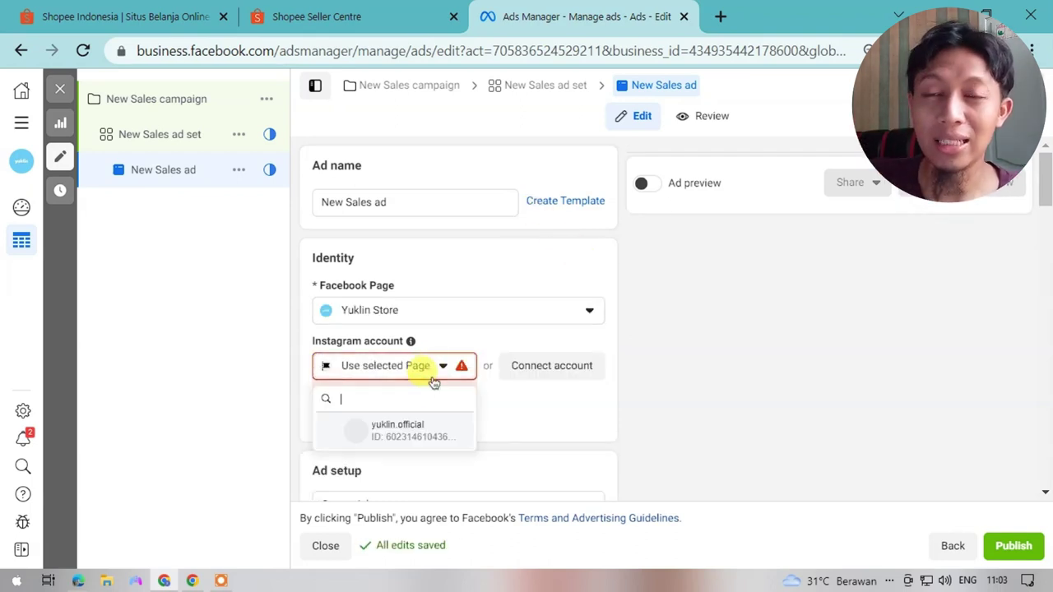
{"action": "left_click", "coordinate": [403, 426]}
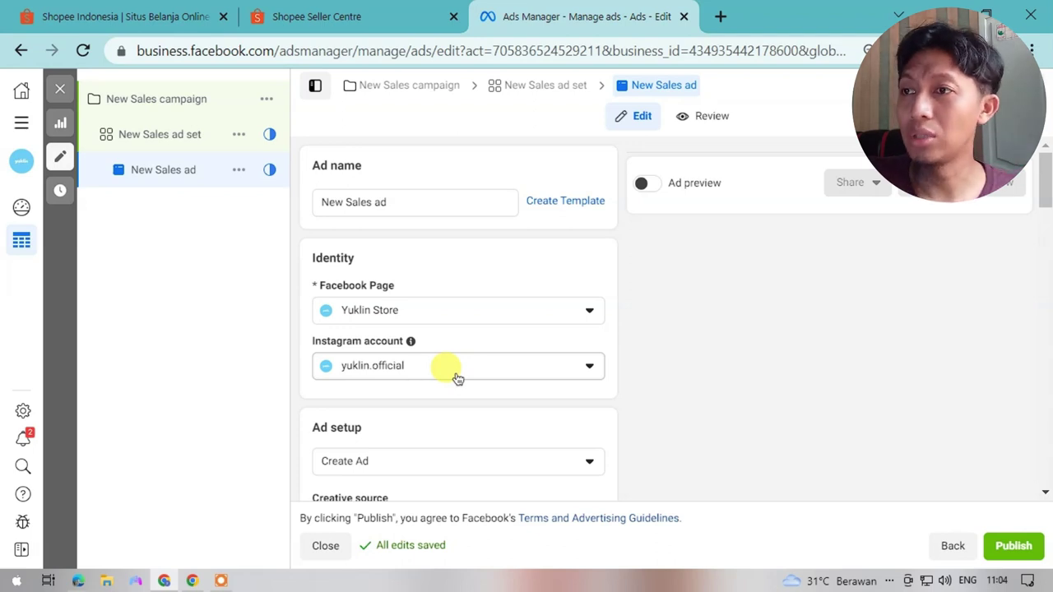
Choose the Video Sepatu clip from the account media for the ad and cancel the media selection.
{"action": "scroll", "coordinate": [444, 362], "scroll_direction": "down", "scroll_amount": 4}
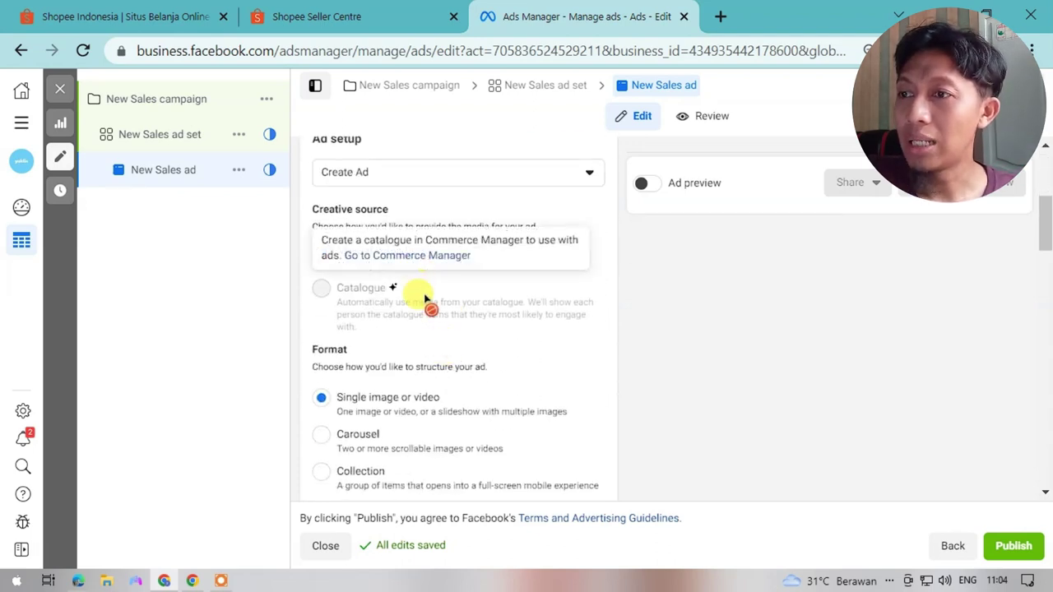
{"action": "scroll", "coordinate": [420, 329], "scroll_direction": "down", "scroll_amount": 3}
{"action": "left_click", "coordinate": [368, 458]}
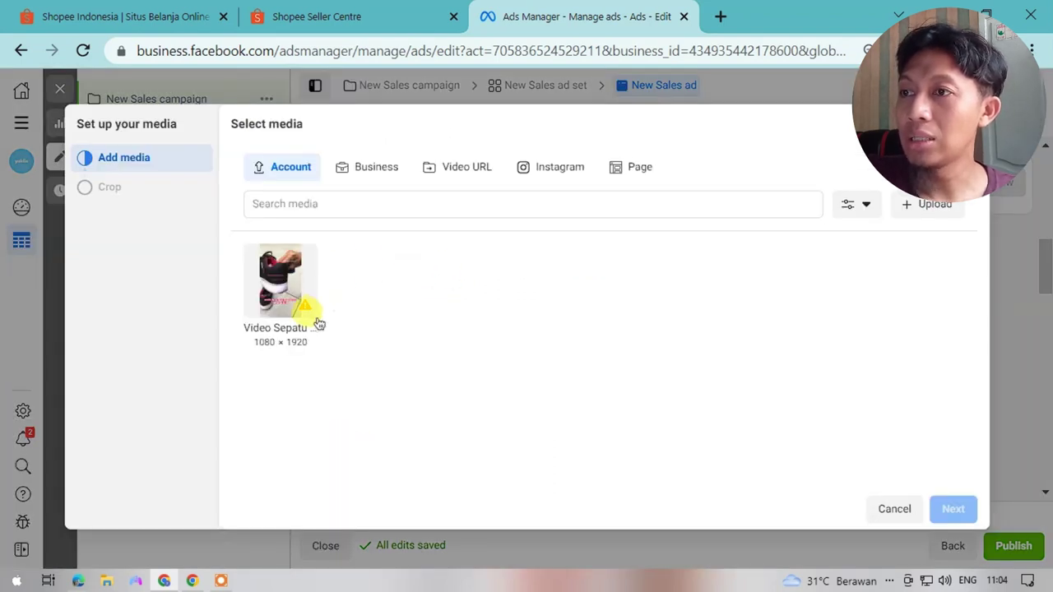
{"action": "mouse_move", "coordinate": [306, 312]}
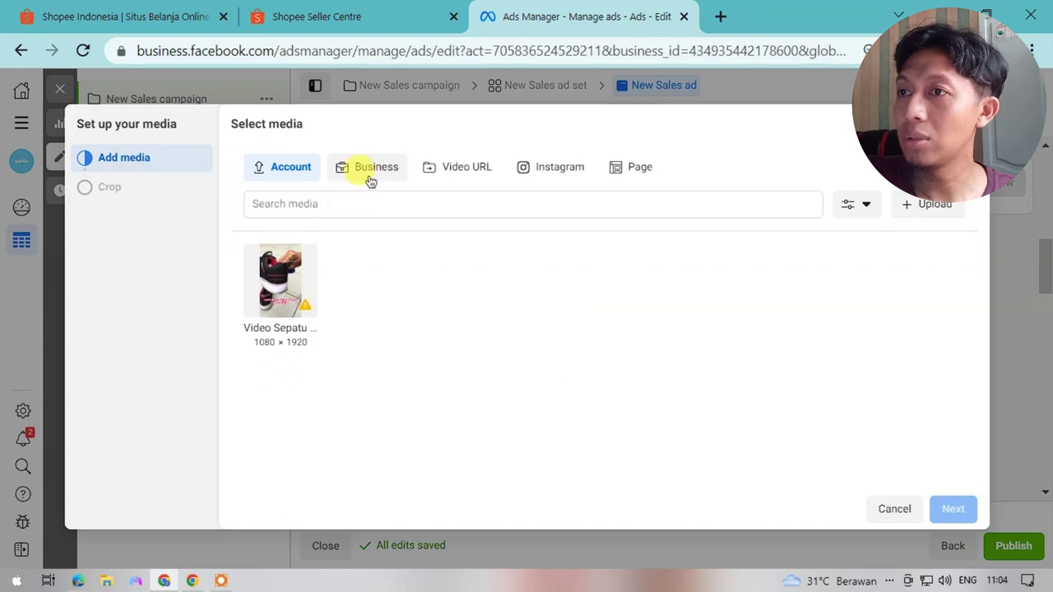
{"action": "left_click", "coordinate": [291, 285]}
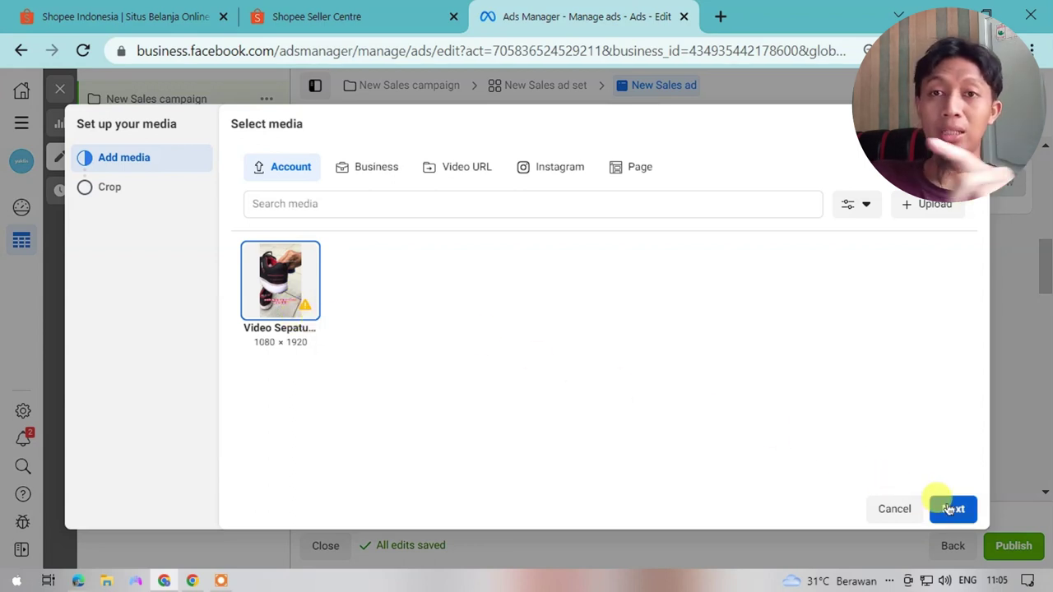
{"action": "left_click", "coordinate": [894, 510]}
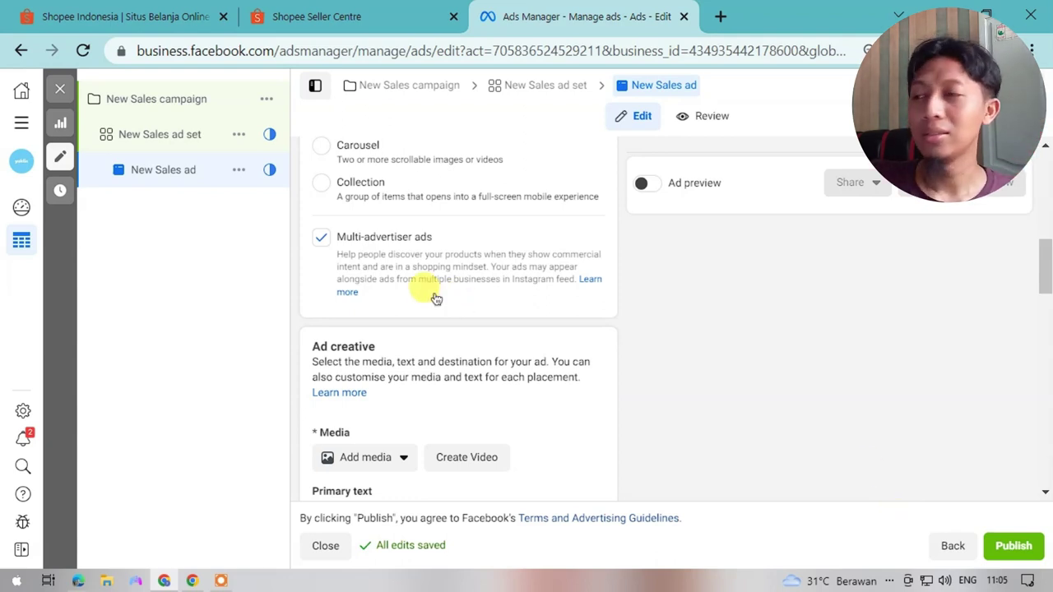
Close the ad editor without publishing the draft and delete the New Sales ad.
{"action": "left_click", "coordinate": [60, 88]}
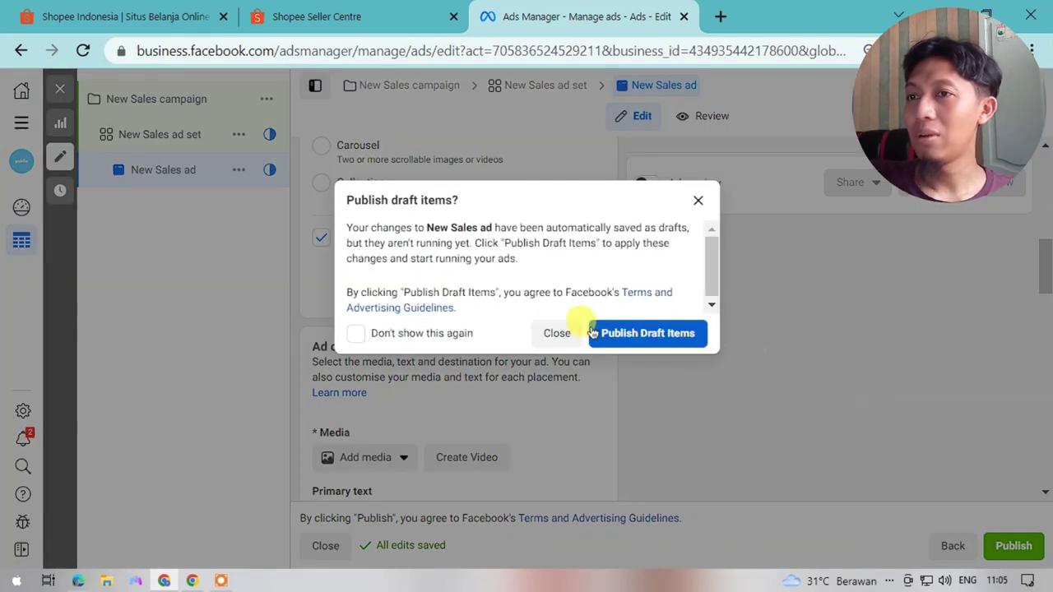
{"action": "left_click", "coordinate": [557, 333]}
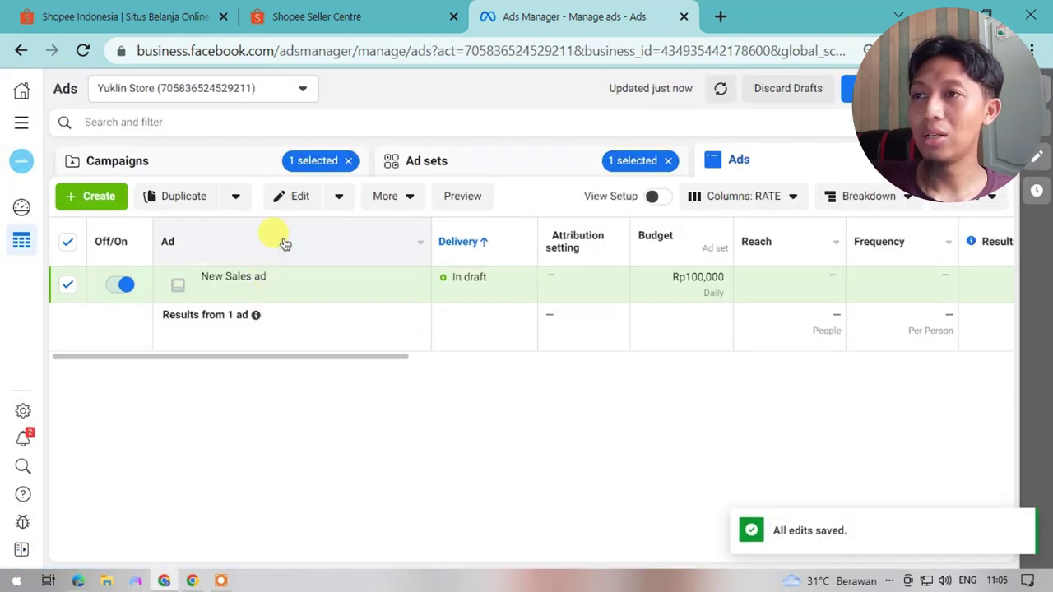
{"action": "left_click", "coordinate": [416, 198]}
{"action": "left_click", "coordinate": [376, 262]}
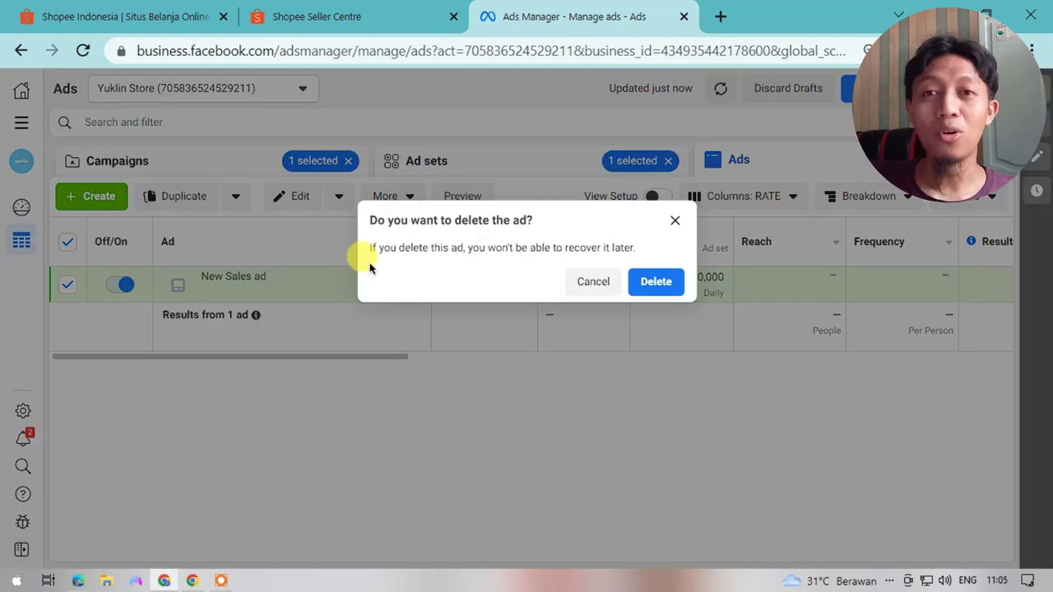
{"action": "left_click", "coordinate": [655, 281]}
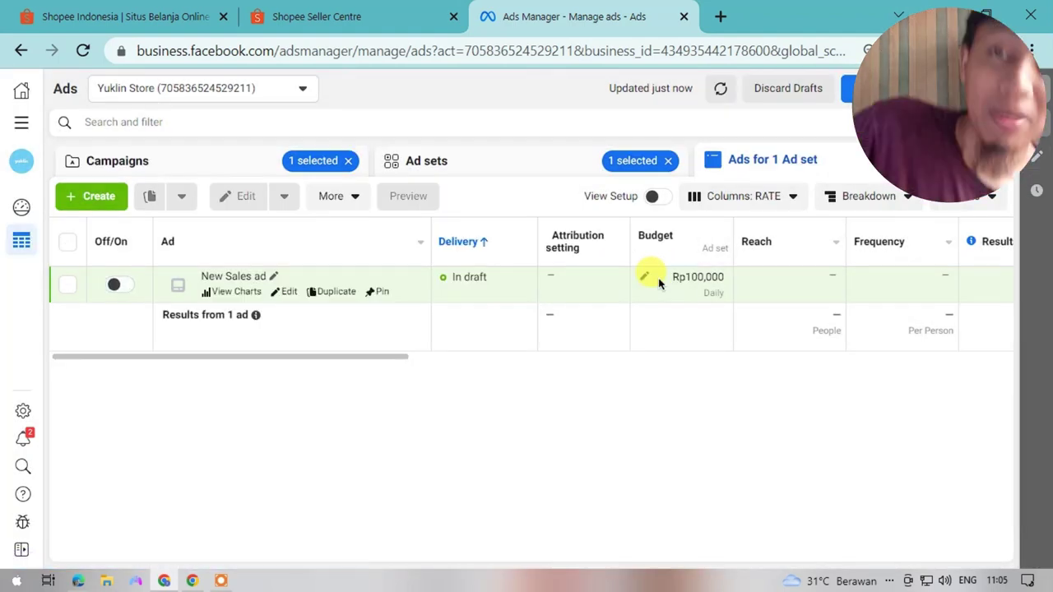